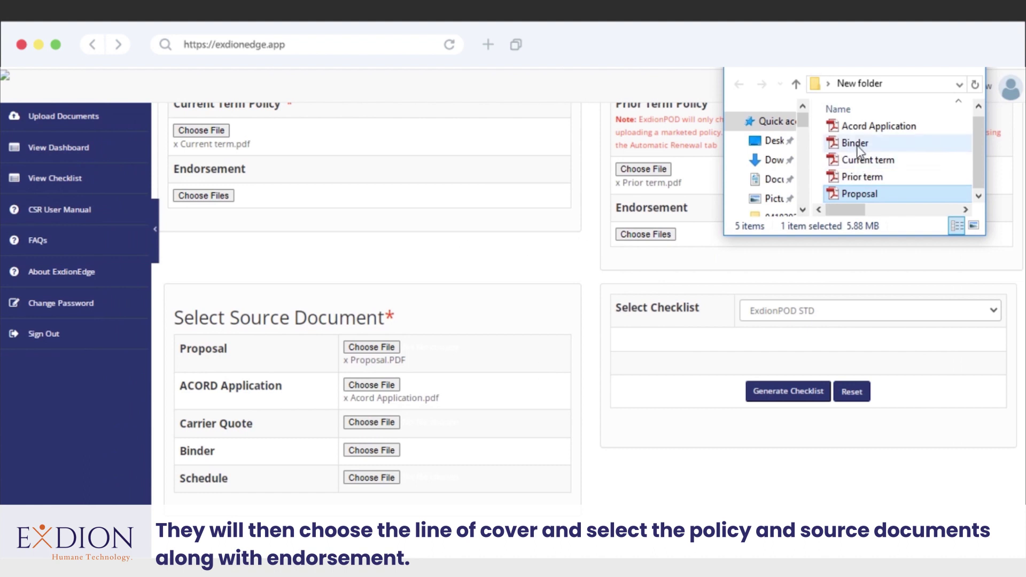
- Attach Binder.pdf, select the ExdionPOD STD checklist, and generate the checklist
drag(858, 151, 377, 455)
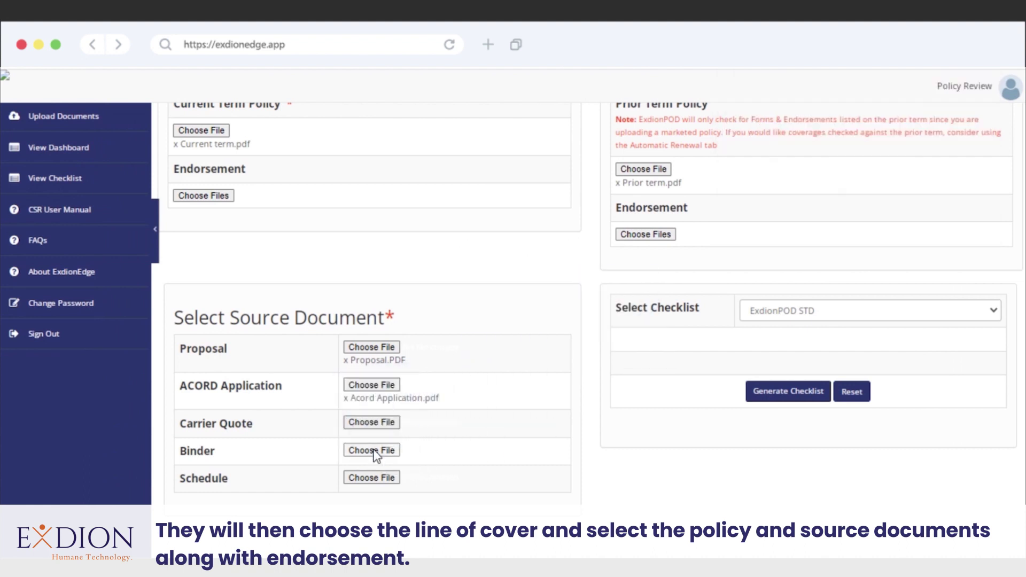
click(794, 313)
click(791, 328)
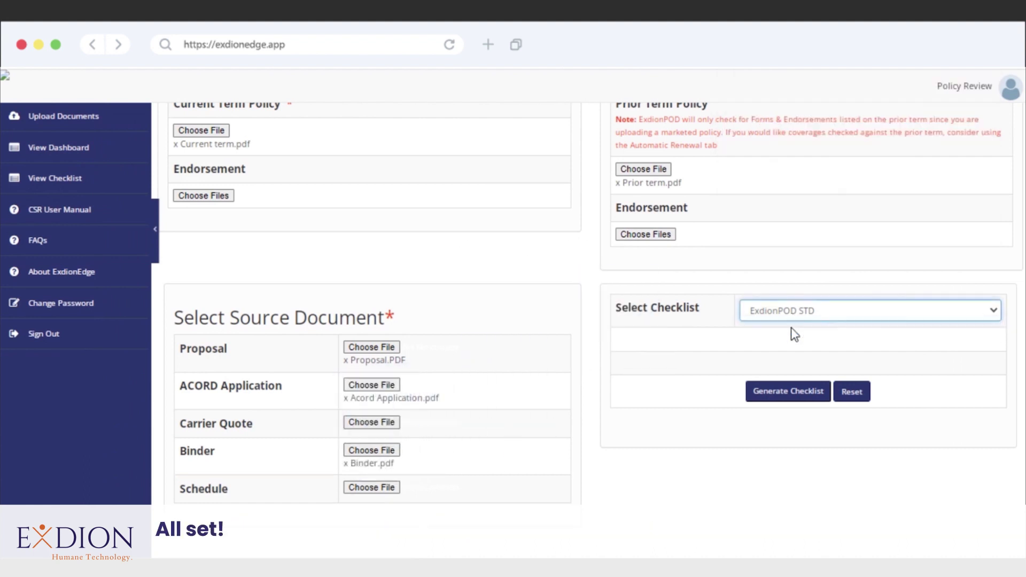
click(779, 399)
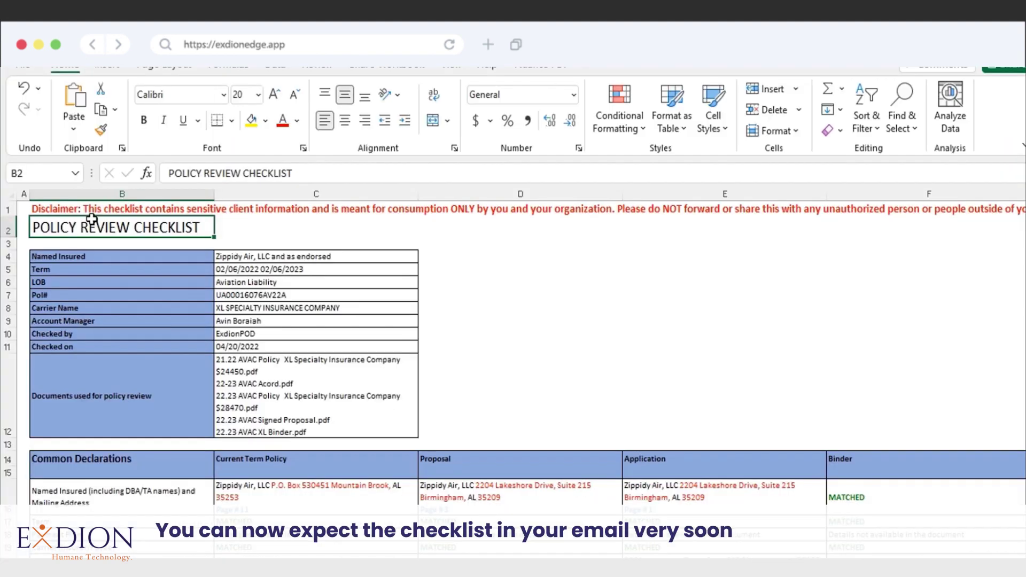
- Review the Common Declarations labels from Named Insured down to the New/Deleted Forms row
drag(114, 260, 124, 416)
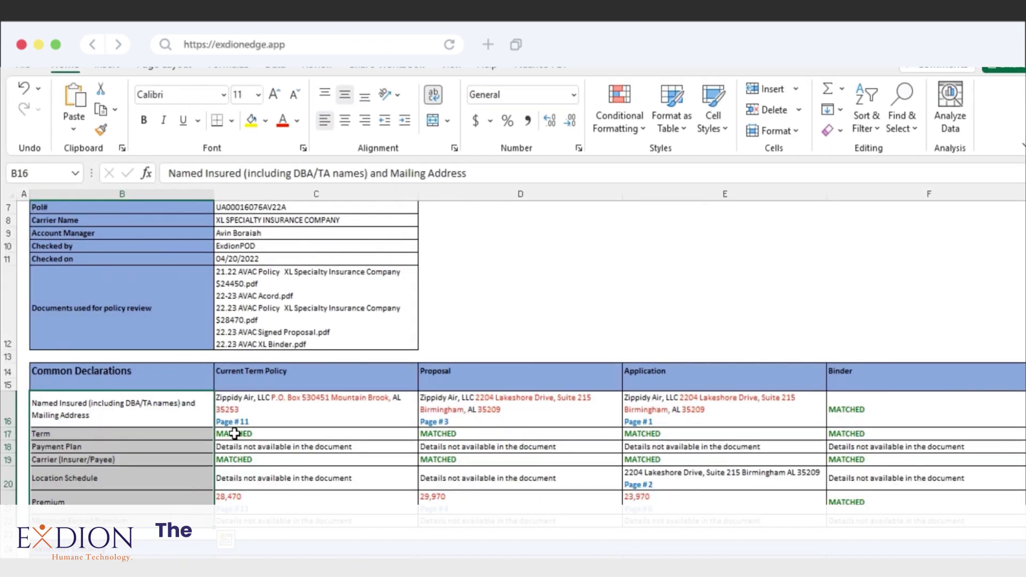
scroll(230, 428, down, 5)
mouse_move(197, 340)
mouse_down()
mouse_move(187, 341)
mouse_move(198, 353)
mouse_up()
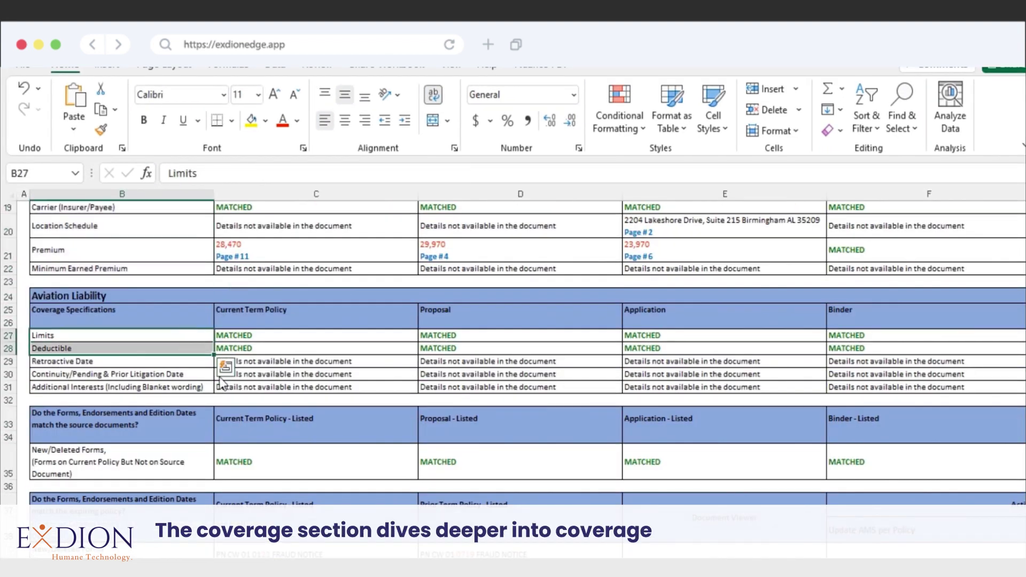
scroll(172, 358, down, 3)
click(172, 357)
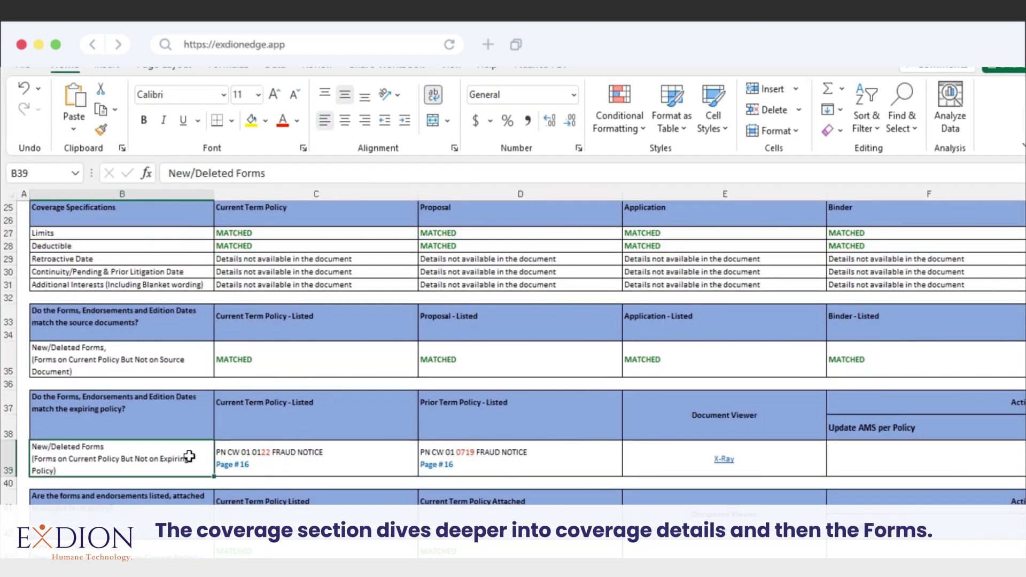
- Scroll through the Forms section, then select the Named Insured comparison row
scroll(193, 512, down, 1)
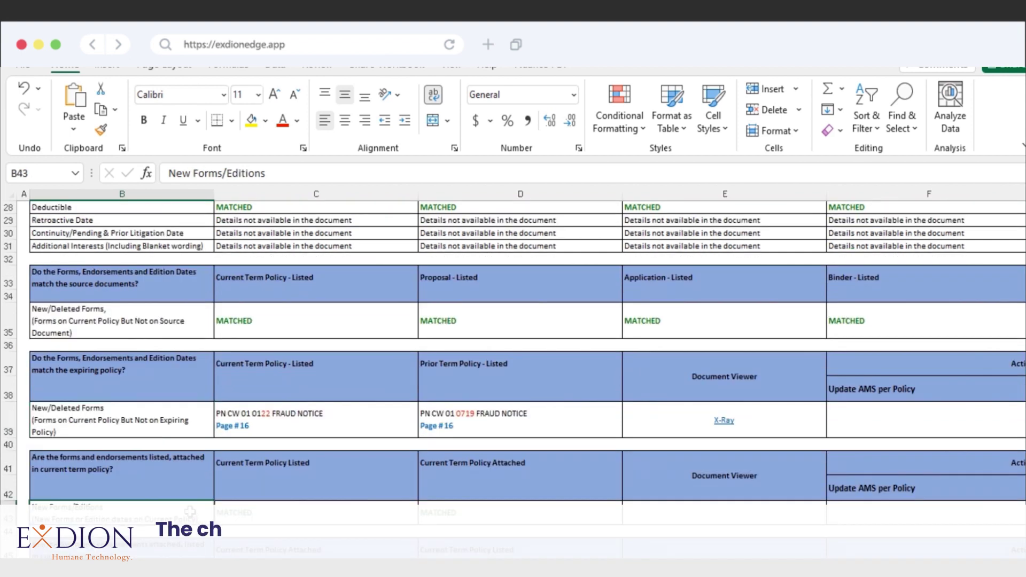
scroll(191, 512, down, 2)
scroll(176, 512, down, 1)
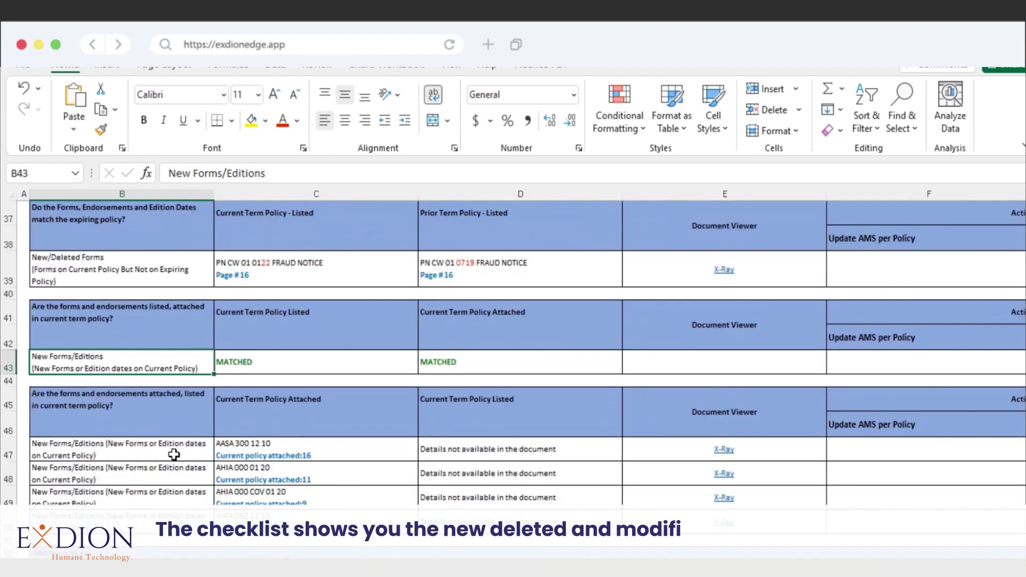
drag(172, 454, 182, 519)
scroll(275, 443, up, 7)
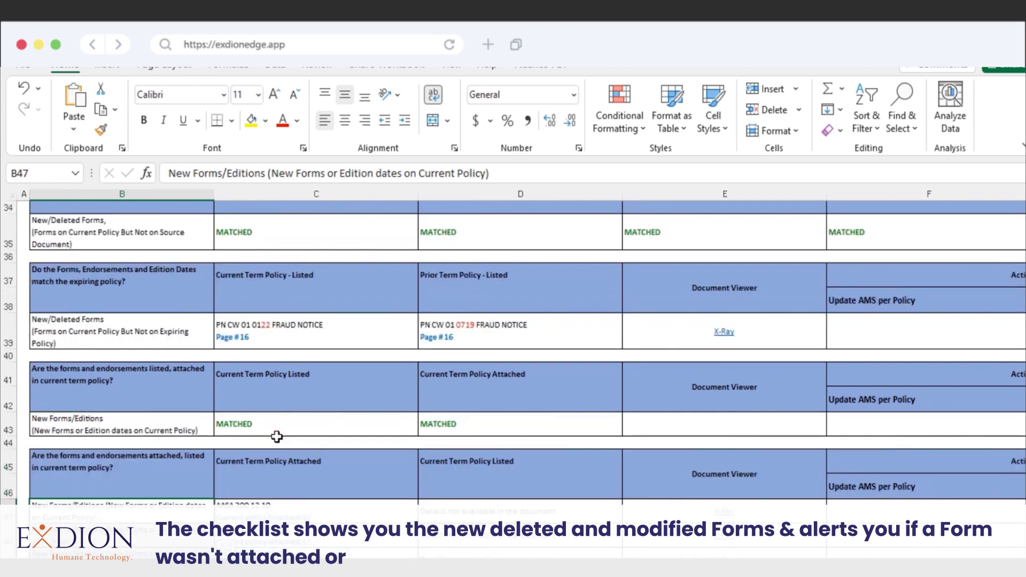
scroll(213, 335, up, 2)
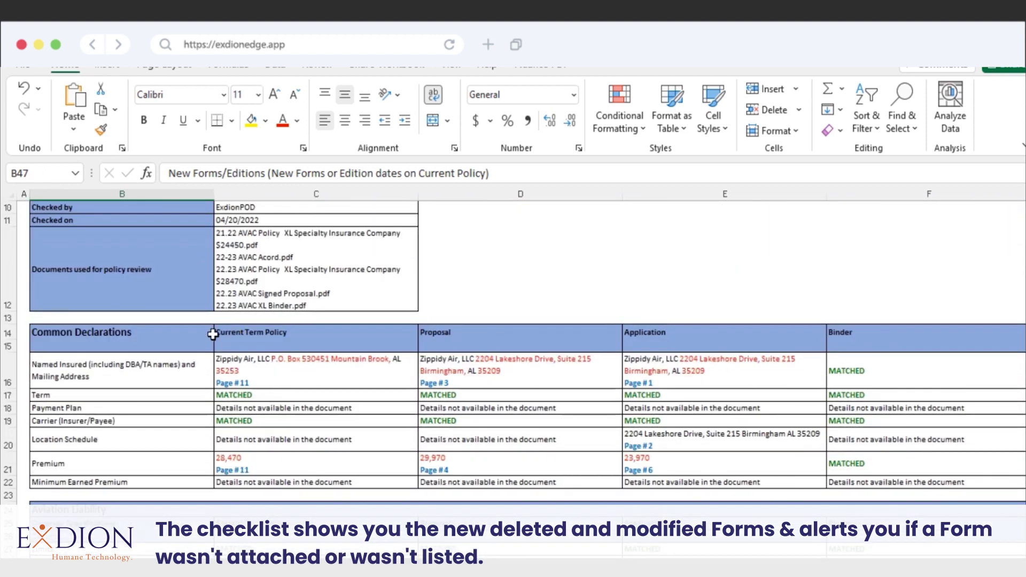
drag(162, 365, 879, 379)
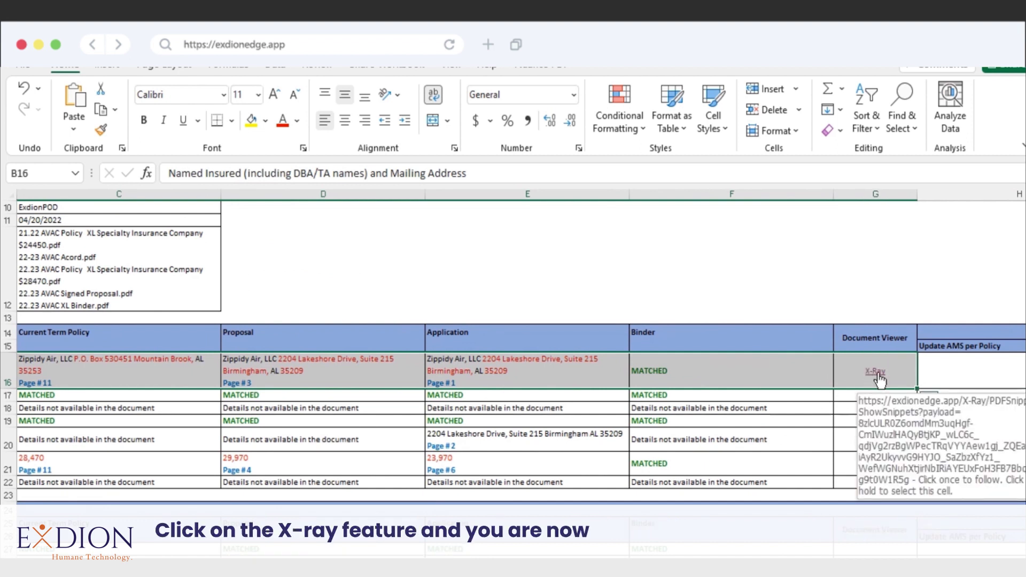
- Open the X-Ray link in the Document Viewer column for the Named Insured row 16
click(868, 381)
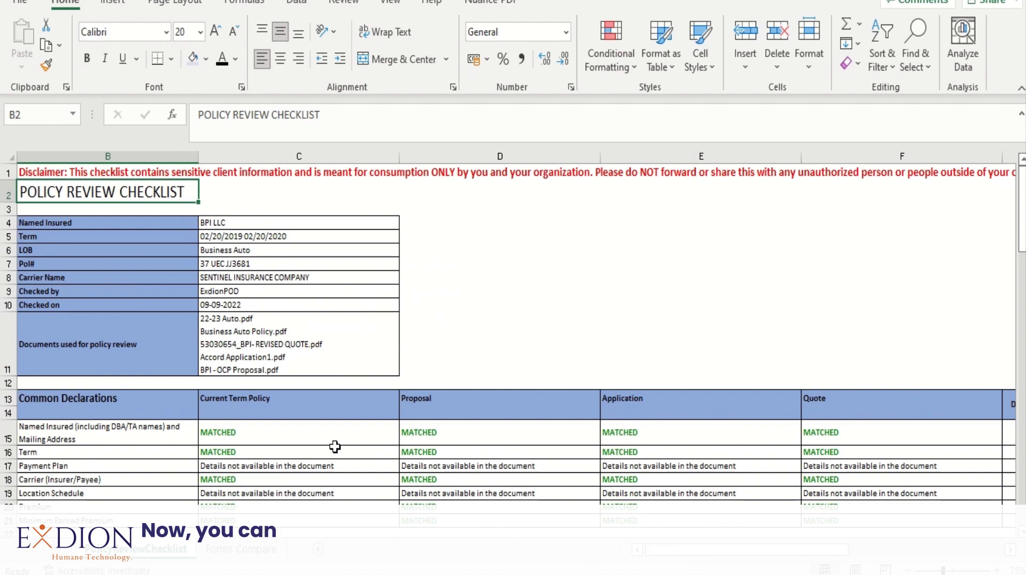
- Switch the business auto checklist to the Forms Compare sheet
scroll(423, 401, down, 3)
scroll(424, 401, up, 3)
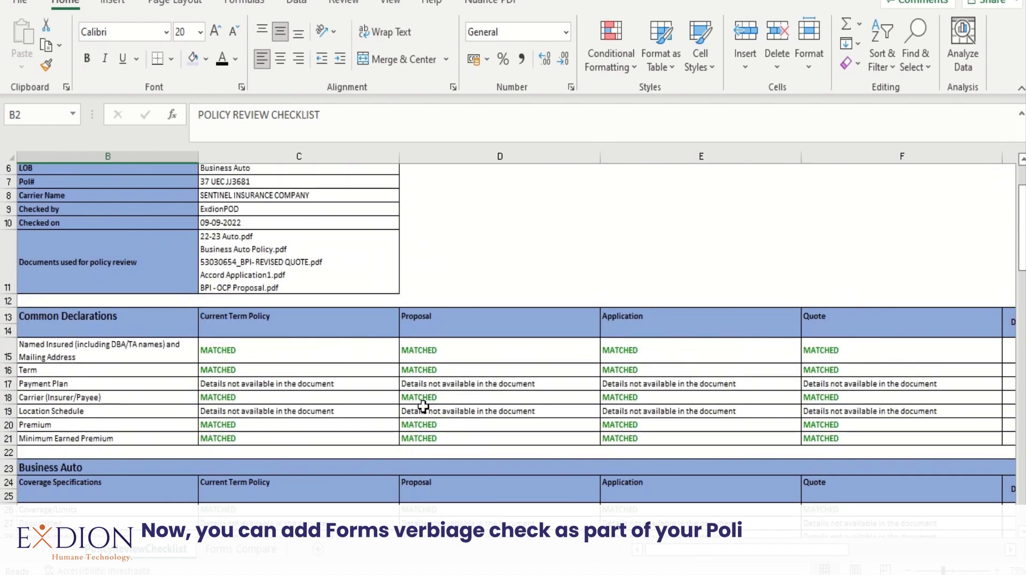
click(269, 555)
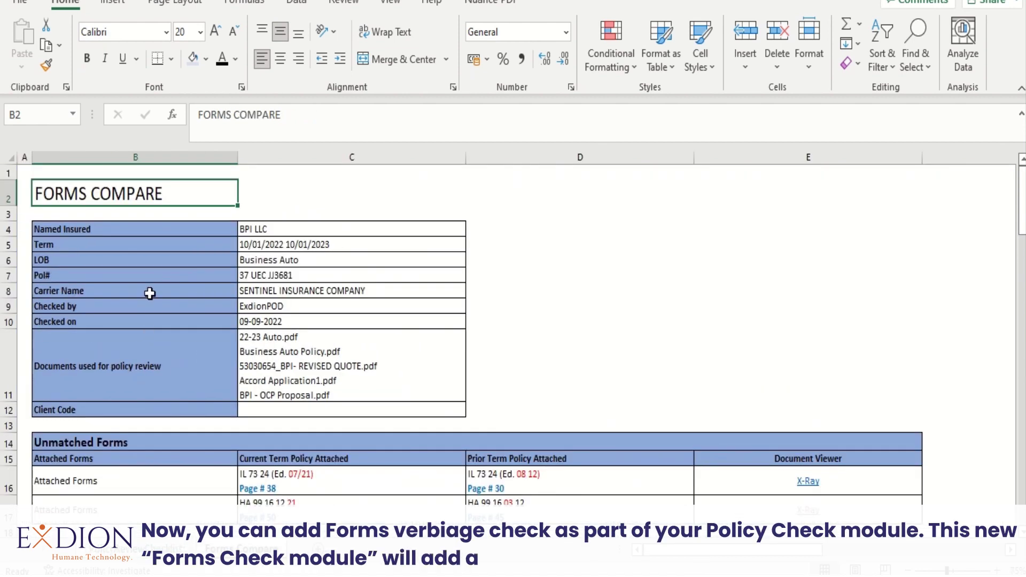
- Open the X-Ray comparison for the second unmatched form, HA 99 16, from cell E17
scroll(235, 321, down, 5)
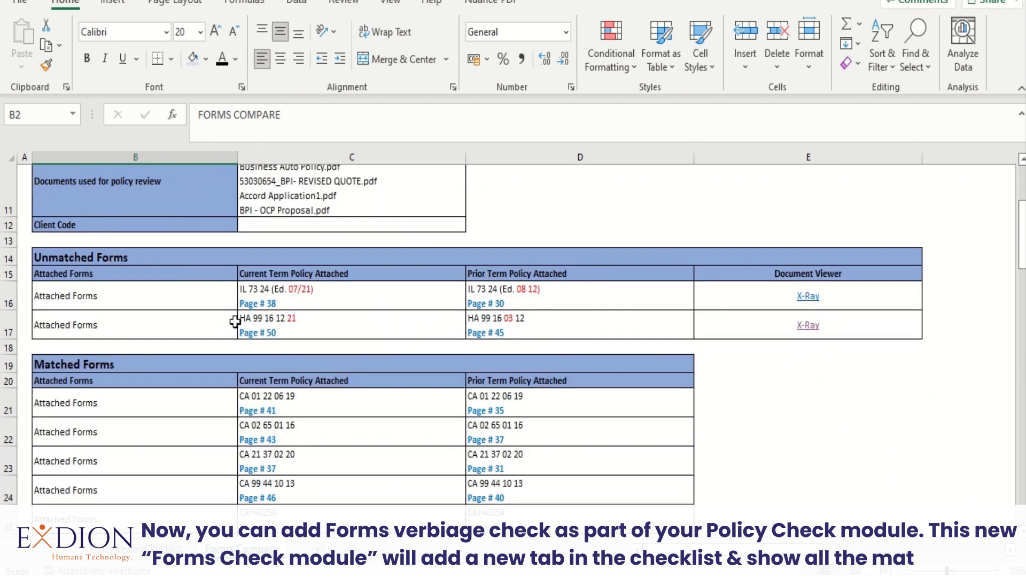
scroll(235, 321, down, 3)
scroll(234, 325, up, 5)
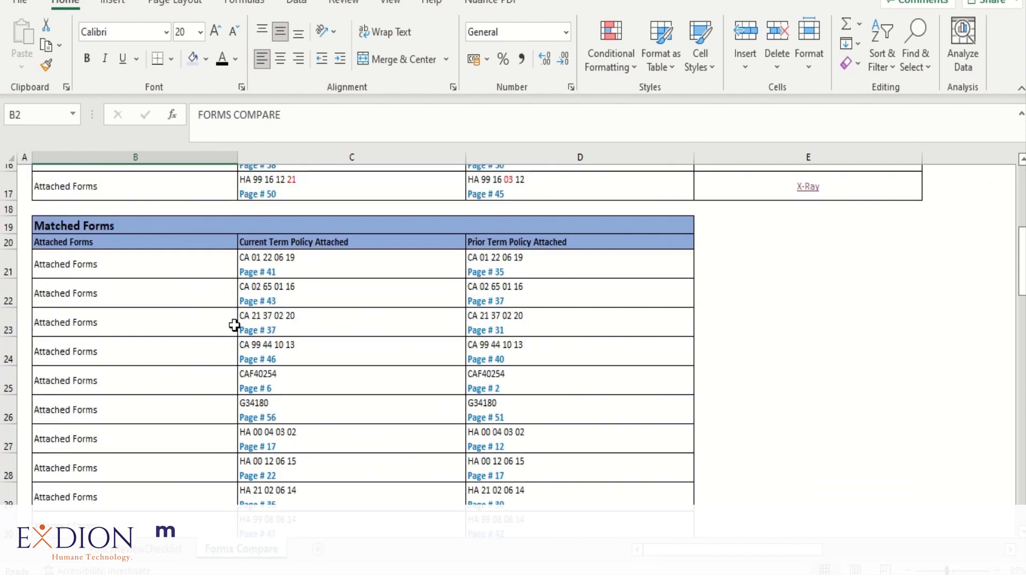
scroll(234, 325, up, 3)
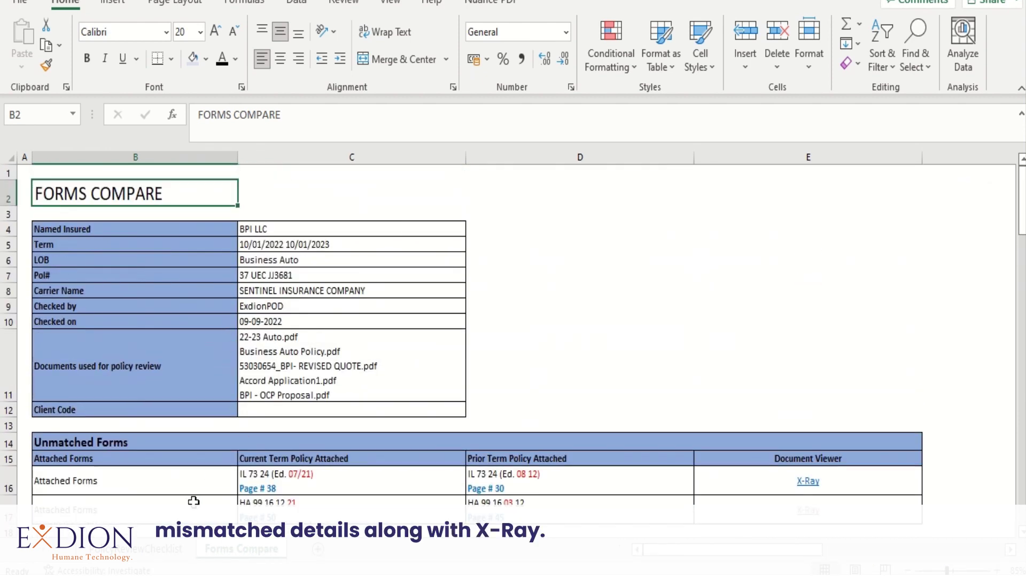
click(194, 501)
key(Right)
key(Right)
key(Right)
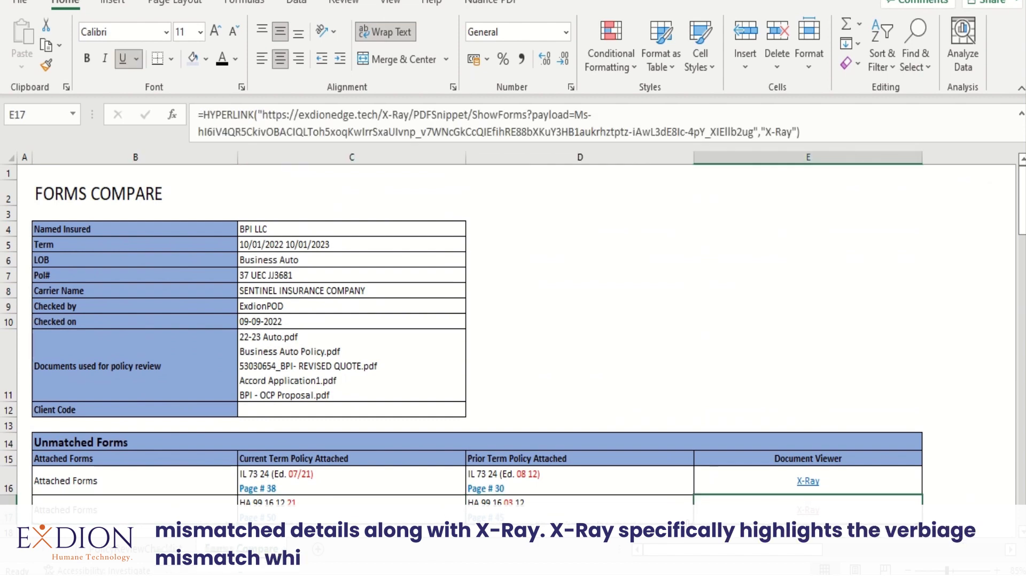
key(Right)
key(Left)
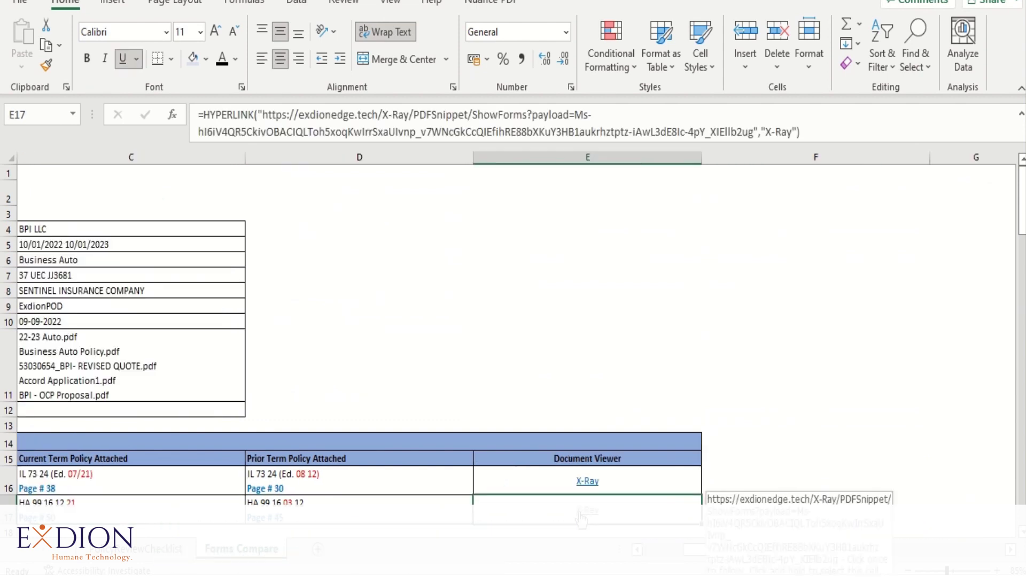
click(581, 514)
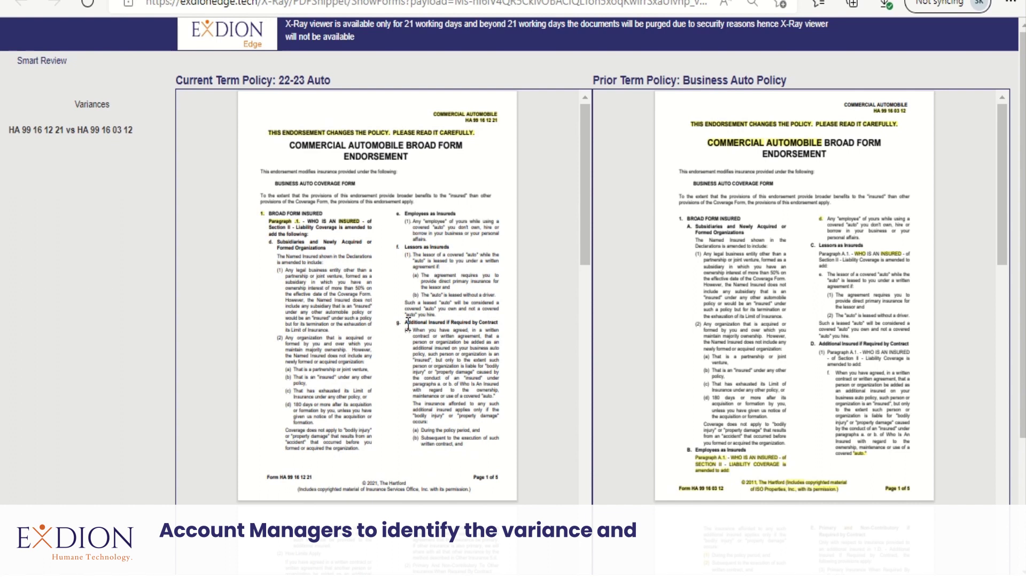
- Scroll the Current and Prior Term panes, reviewing highlighted wording like the Extra Expense - Broadened Coverage heading
scroll(408, 323, up, 2)
scroll(481, 335, up, 2)
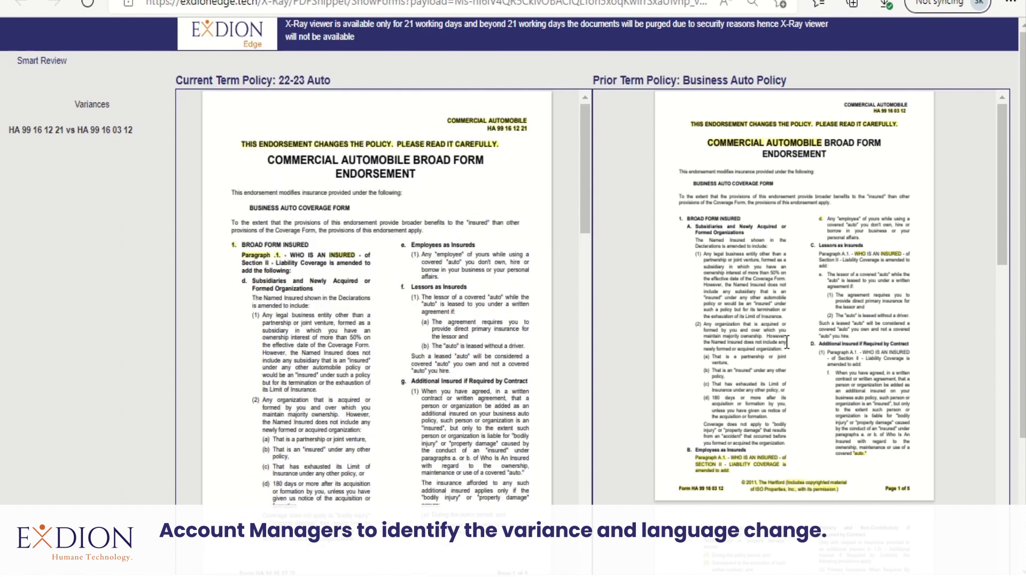
scroll(801, 341, up, 2)
scroll(801, 342, down, 10)
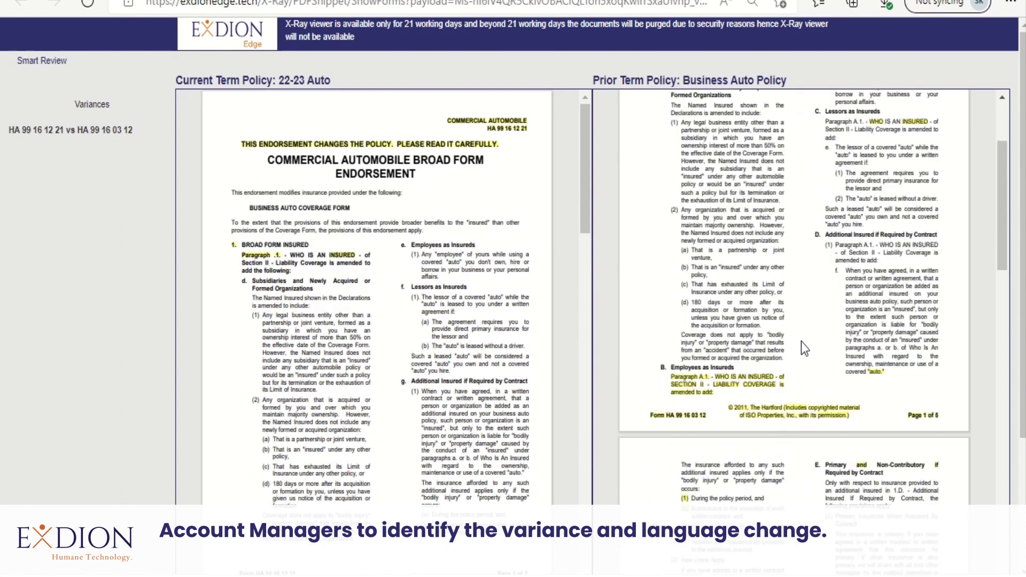
scroll(457, 401, down, 15)
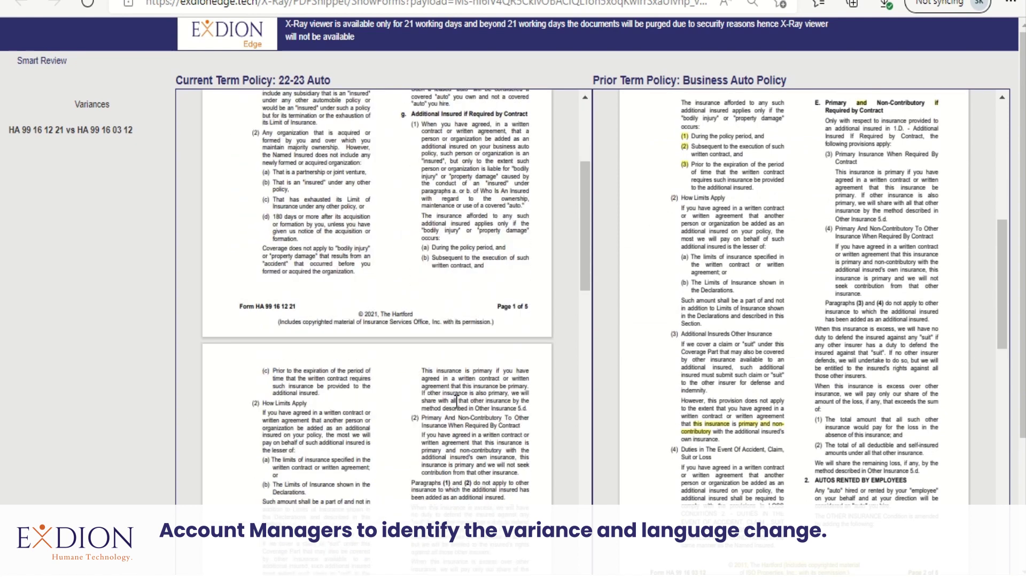
scroll(457, 401, down, 10)
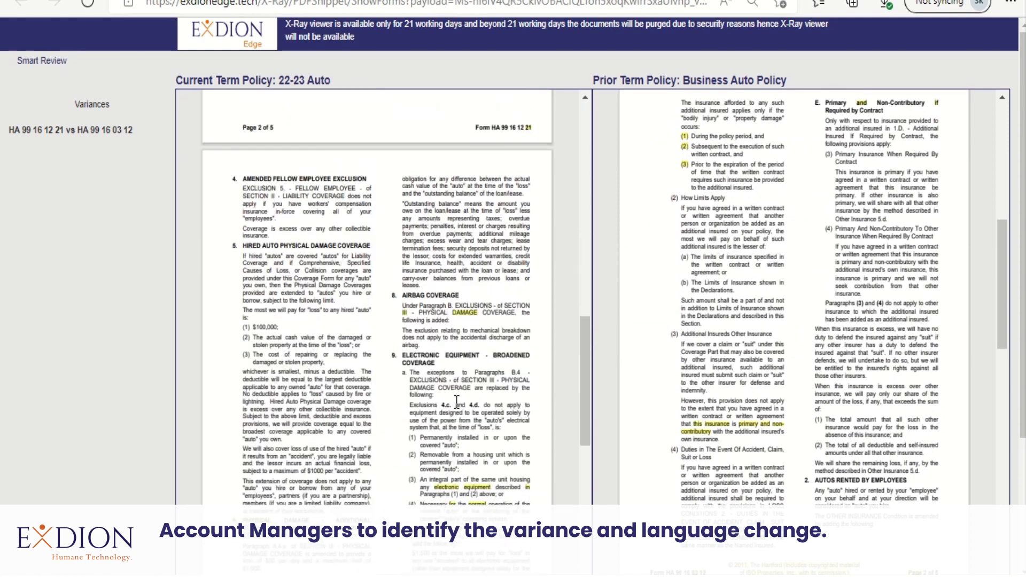
scroll(775, 390, down, 4)
scroll(804, 386, down, 15)
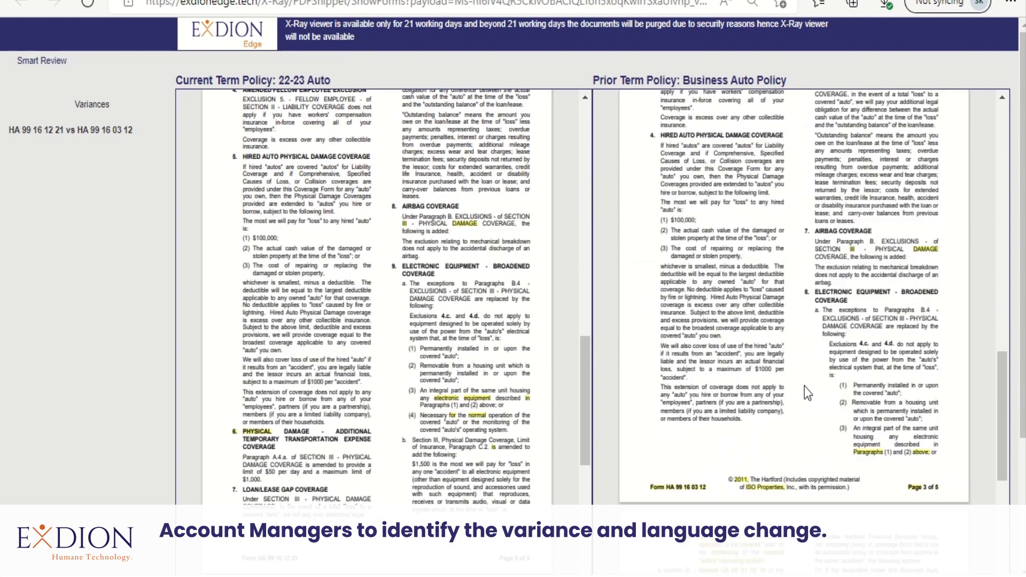
scroll(804, 386, down, 3)
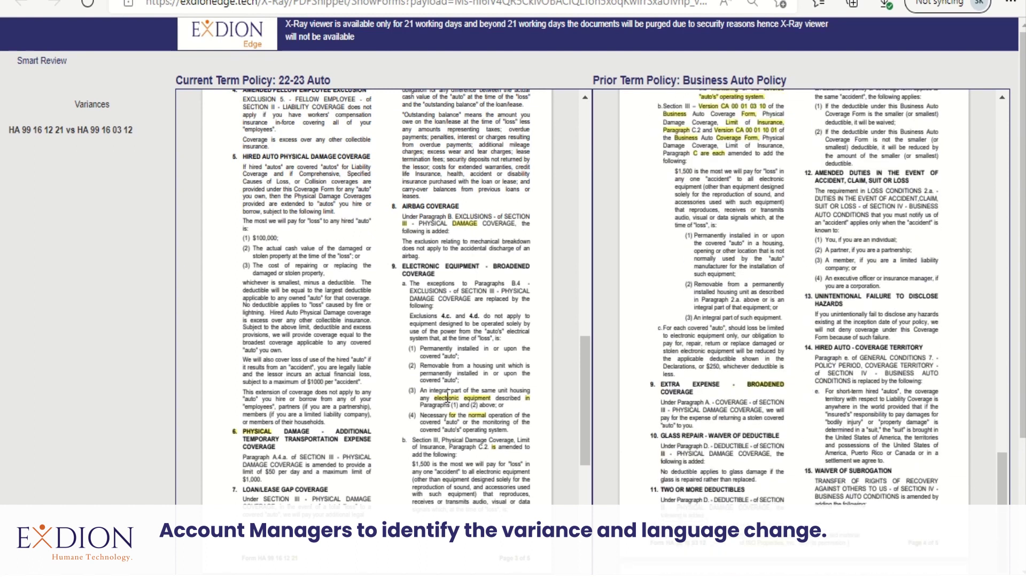
scroll(448, 394, down, 8)
scroll(448, 396, down, 3)
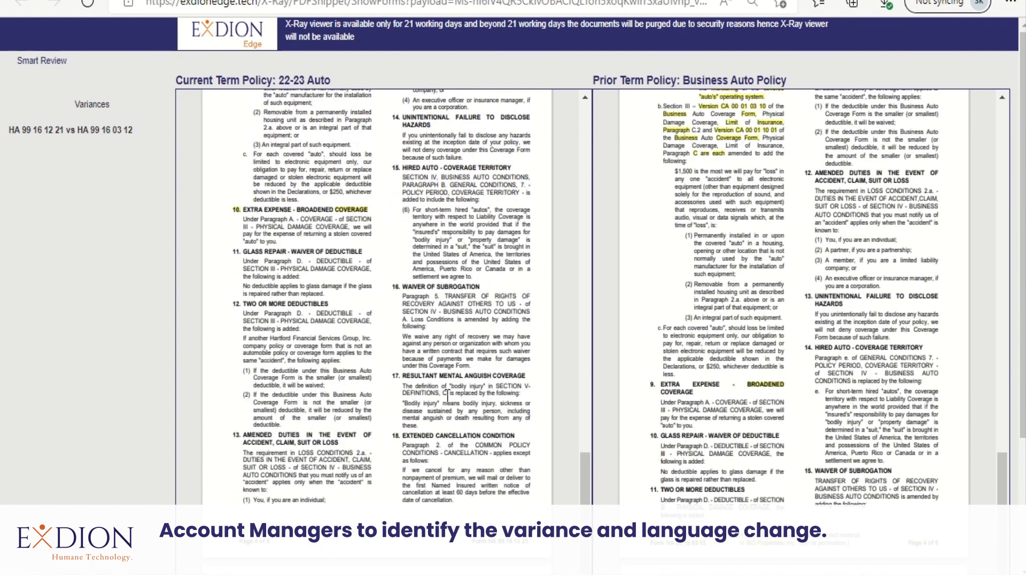